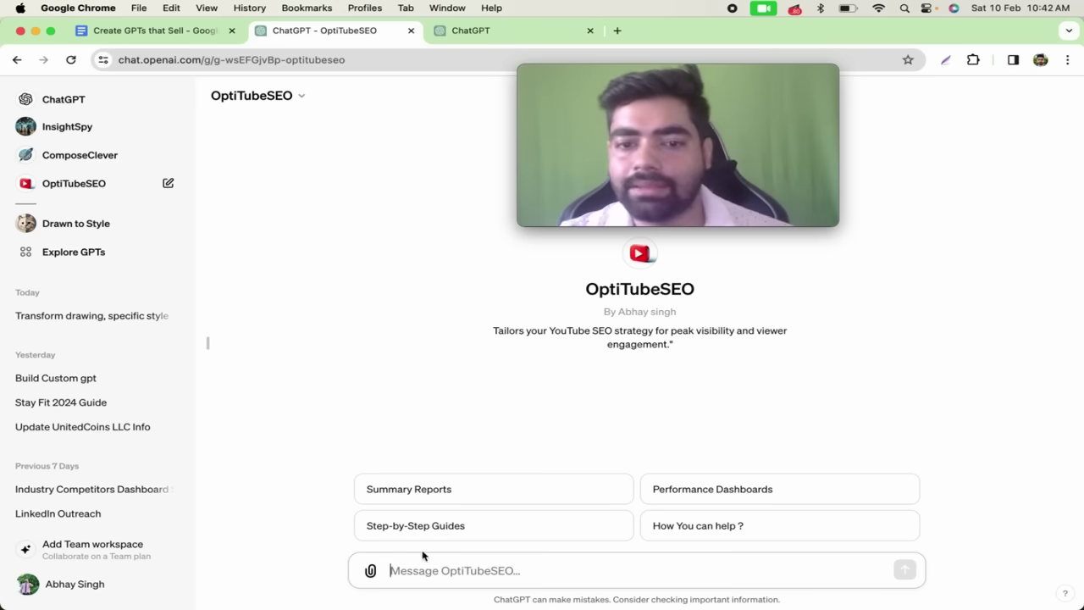
Ask OptiTubeSEO: "I need help in title generation for topic 'How to use chatgpt and scale in 2024'" and "I need proper seo based title description and tags".
{"action": "mouse_move", "coordinate": [703, 91]}
{"action": "left_click_drag", "start_coordinate": [698, 77], "coordinate": [285, 45]}
{"action": "left_click", "coordinate": [438, 572]}
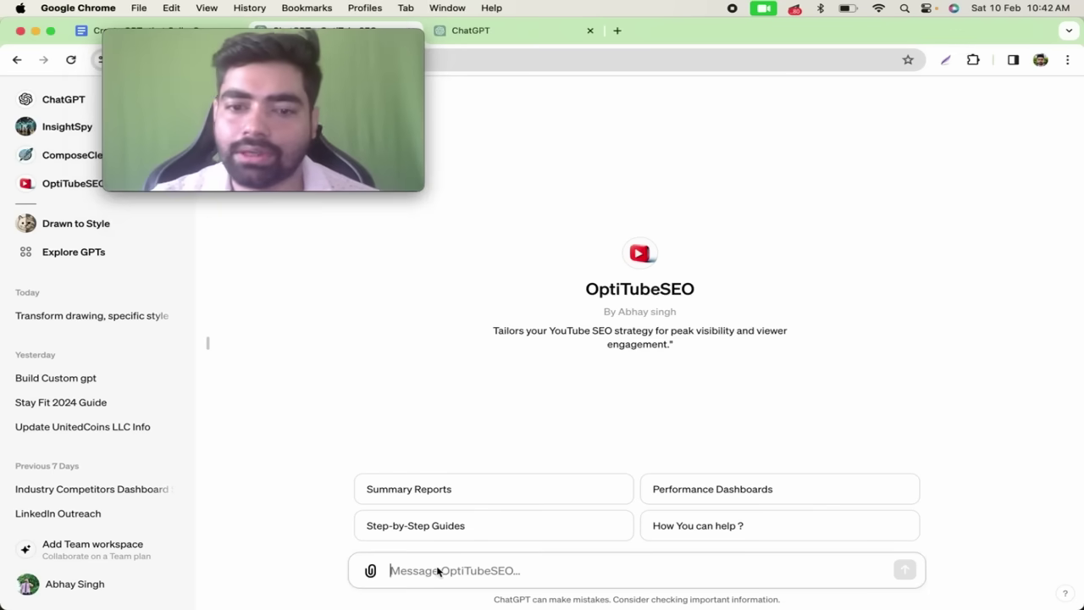
{"action": "type", "text": "I need help in title generation for topic \" How to use chatgpt and scale in 2024"}
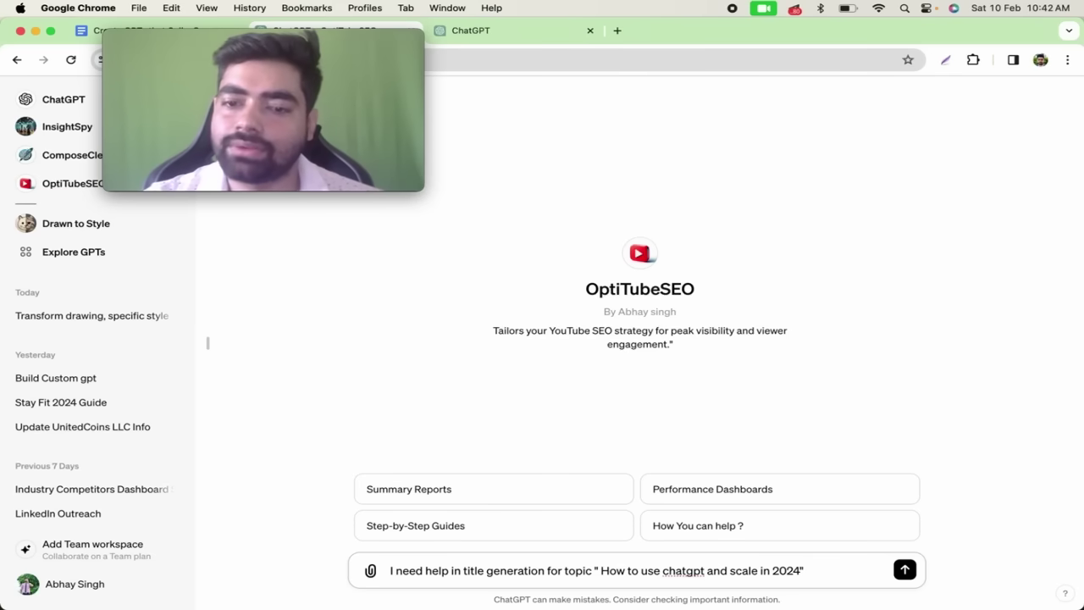
{"action": "key", "text": "shift+Return"}
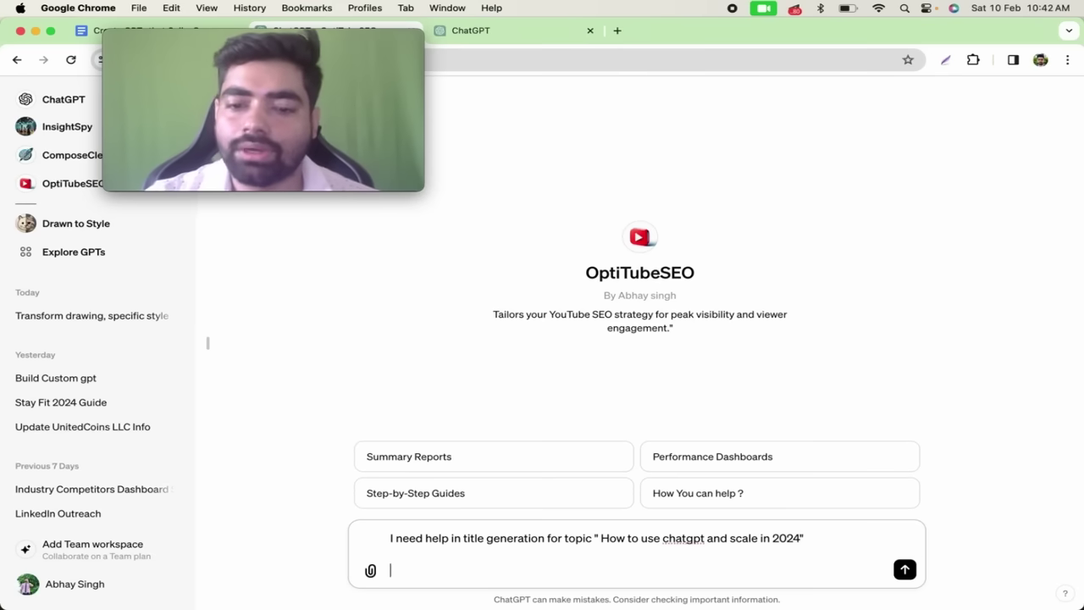
{"action": "type", "text": "I need prope"}
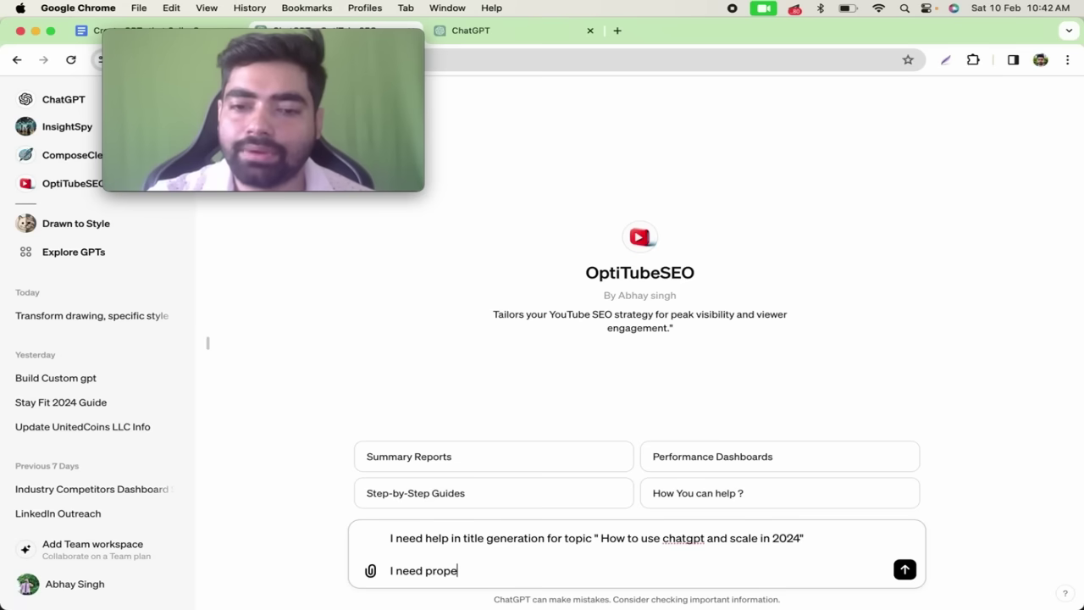
{"action": "type", "text": "r seo based "}
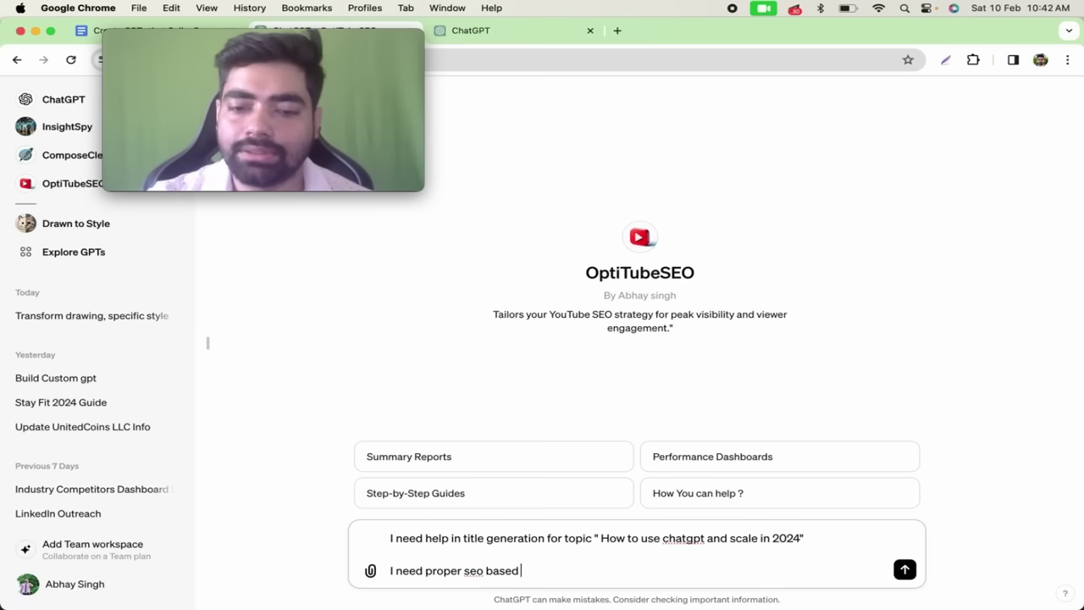
{"action": "type", "text": "title desc"}
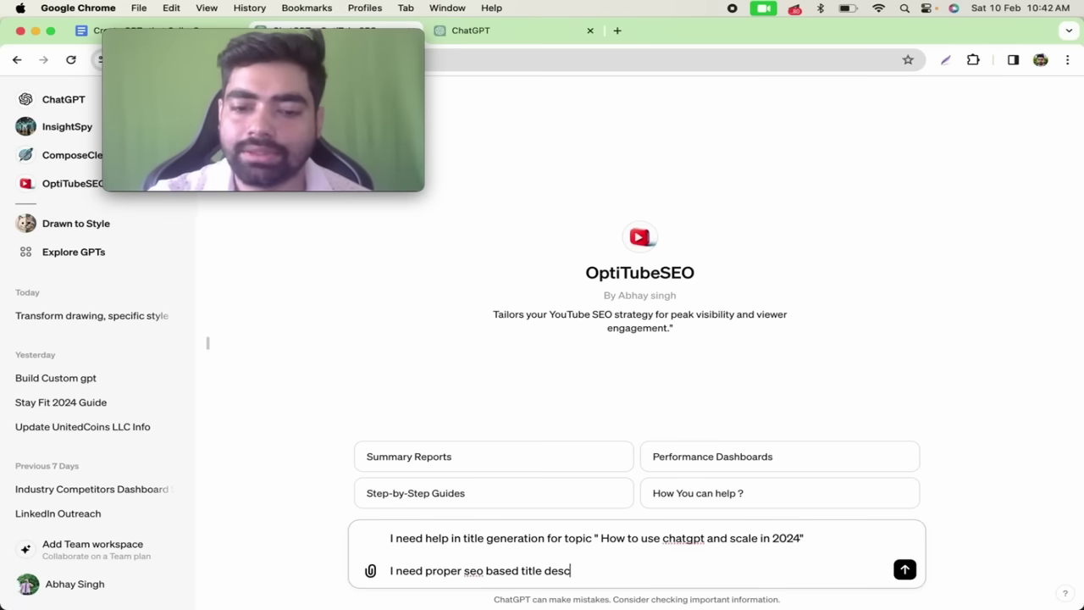
{"action": "type", "text": "ription and tags"}
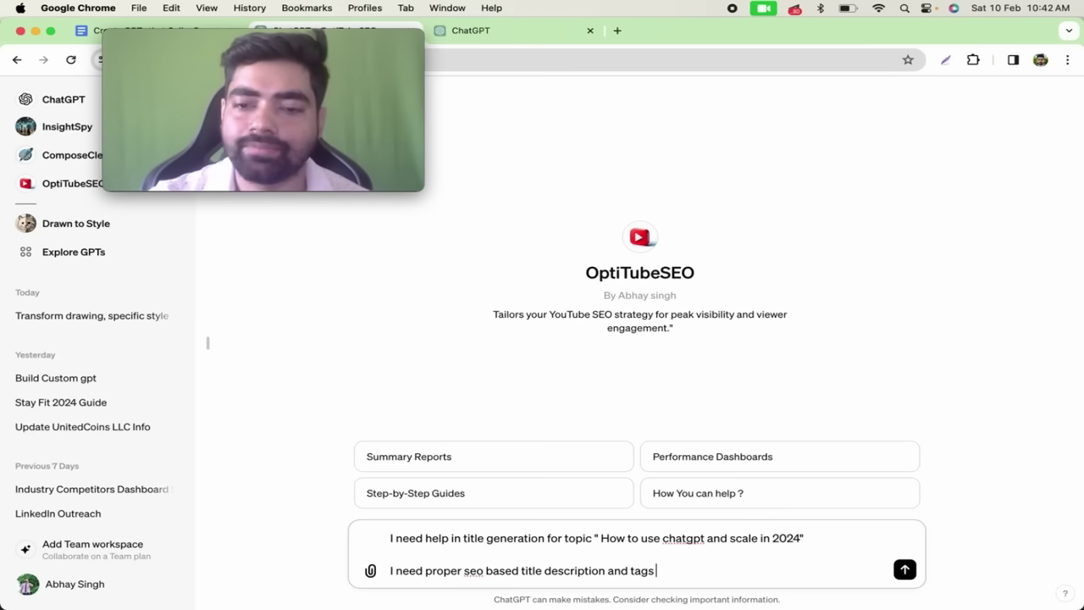
{"action": "key", "text": "Return"}
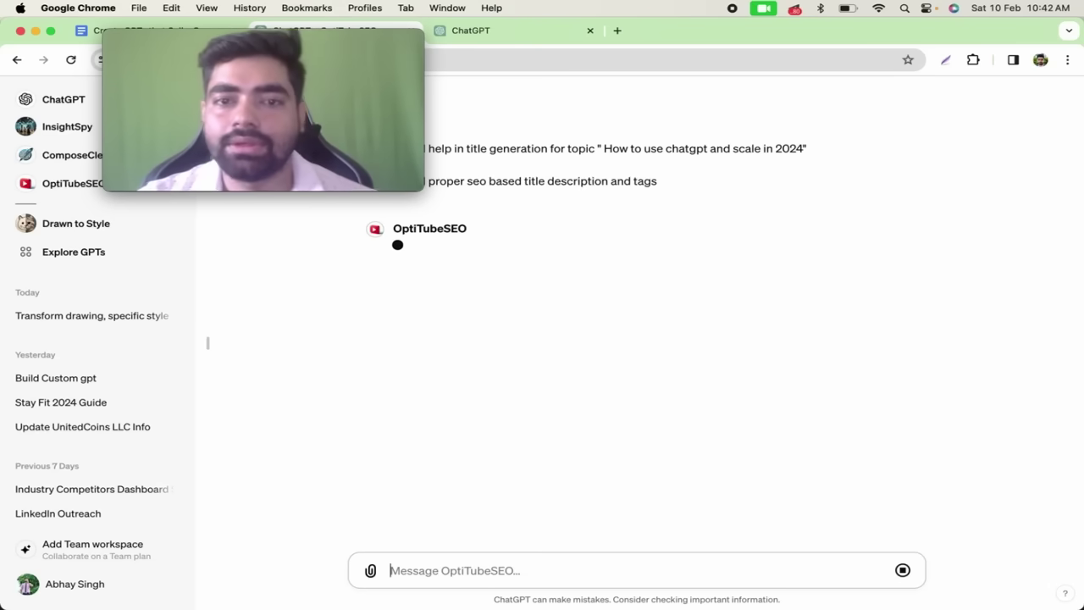
Review the OptiTubeSEO reply, covering its title suggestions, description template, tags and additional tips.
{"action": "mouse_move", "coordinate": [376, 169]}
{"action": "left_click_drag", "start_coordinate": [339, 48], "coordinate": [253, 120]}
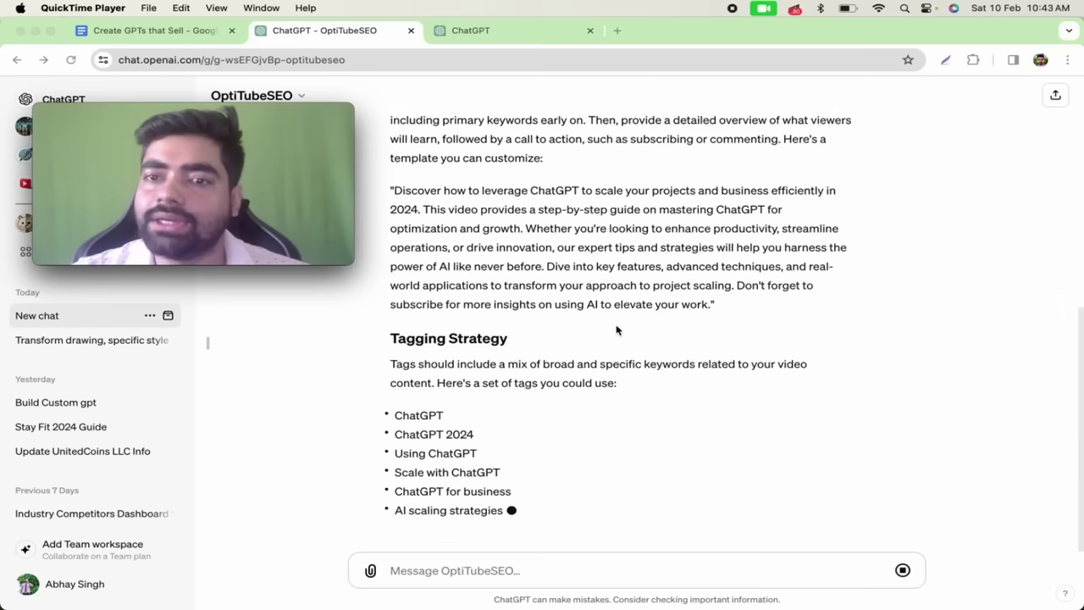
{"action": "scroll", "coordinate": [645, 226], "scroll_direction": "up", "scroll_amount": 3}
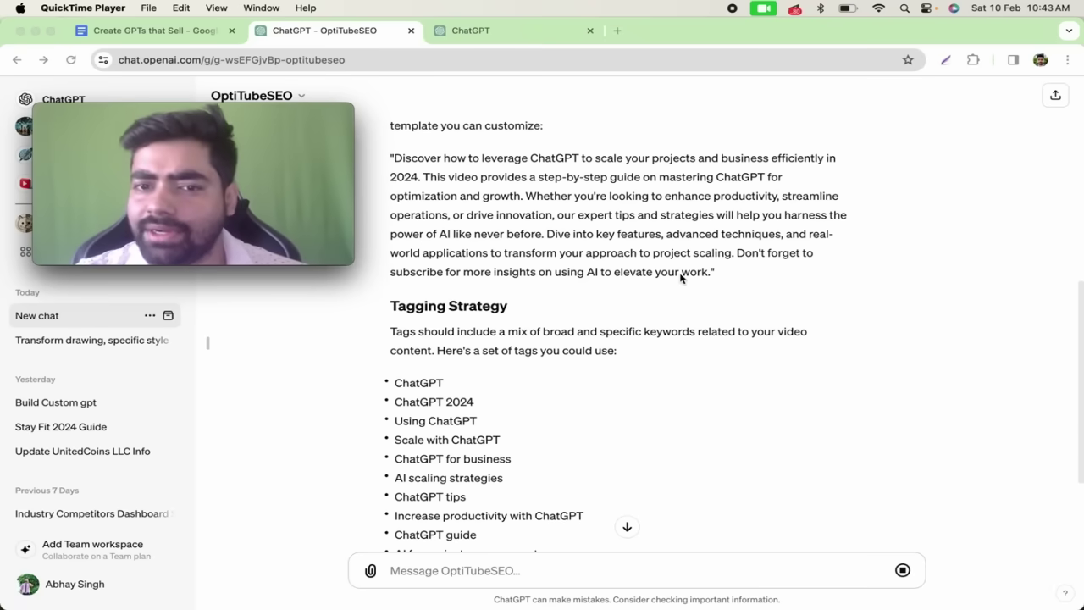
{"action": "scroll", "coordinate": [680, 278], "scroll_direction": "down", "scroll_amount": 3}
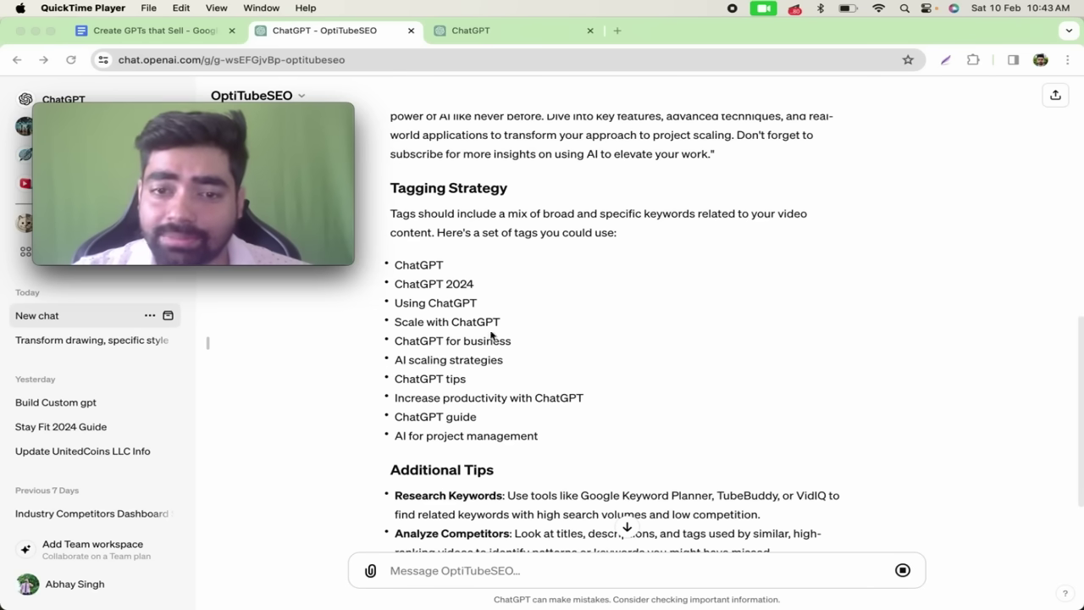
{"action": "scroll", "coordinate": [551, 346], "scroll_direction": "down", "scroll_amount": 4}
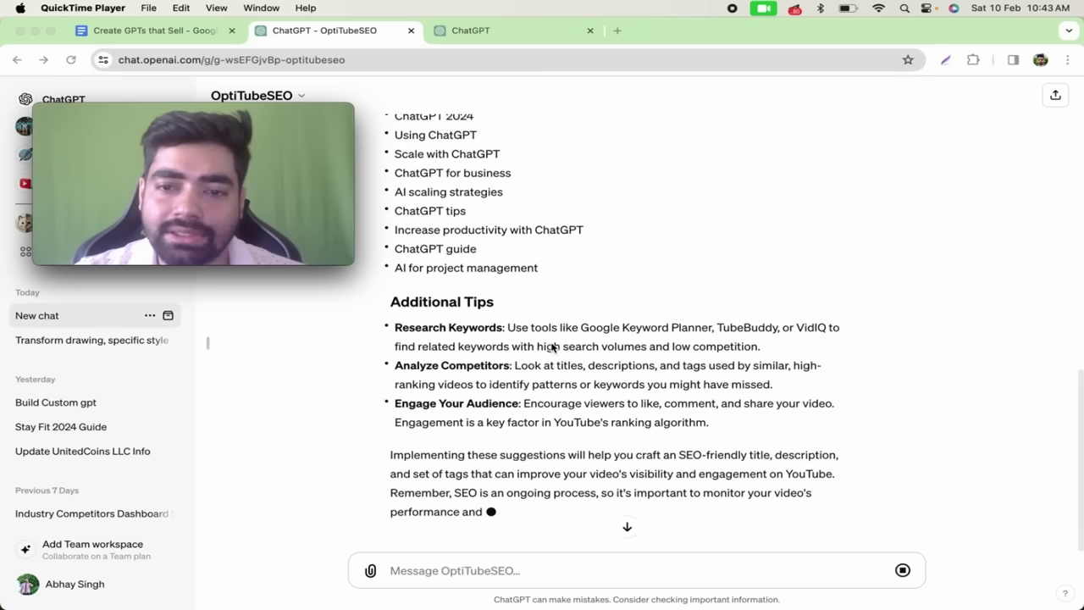
{"action": "scroll", "coordinate": [551, 346], "scroll_direction": "down", "scroll_amount": 1}
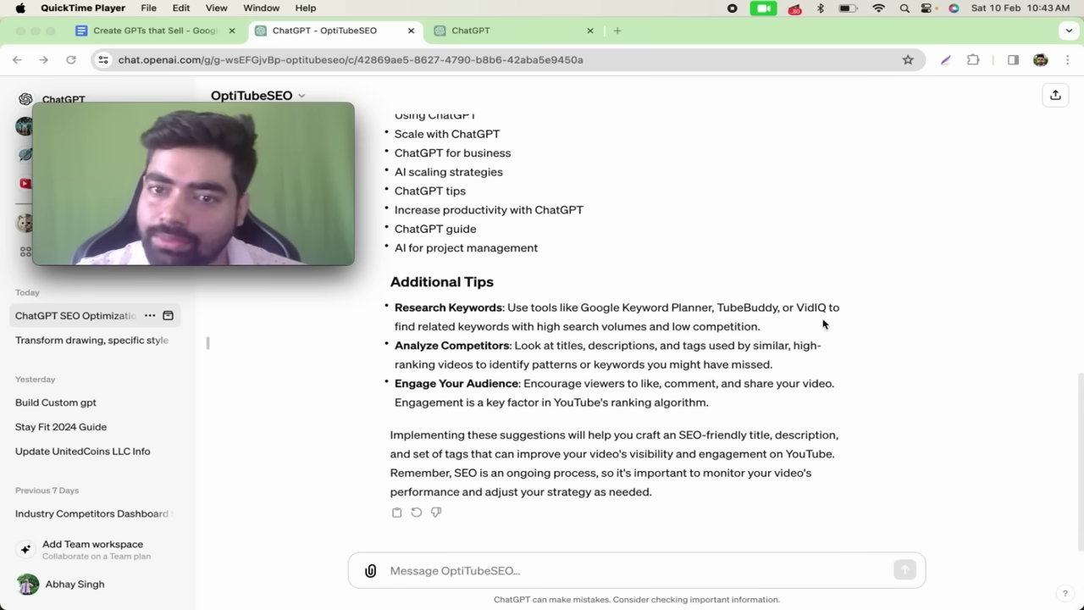
{"action": "scroll", "coordinate": [618, 249], "scroll_direction": "up", "scroll_amount": 15}
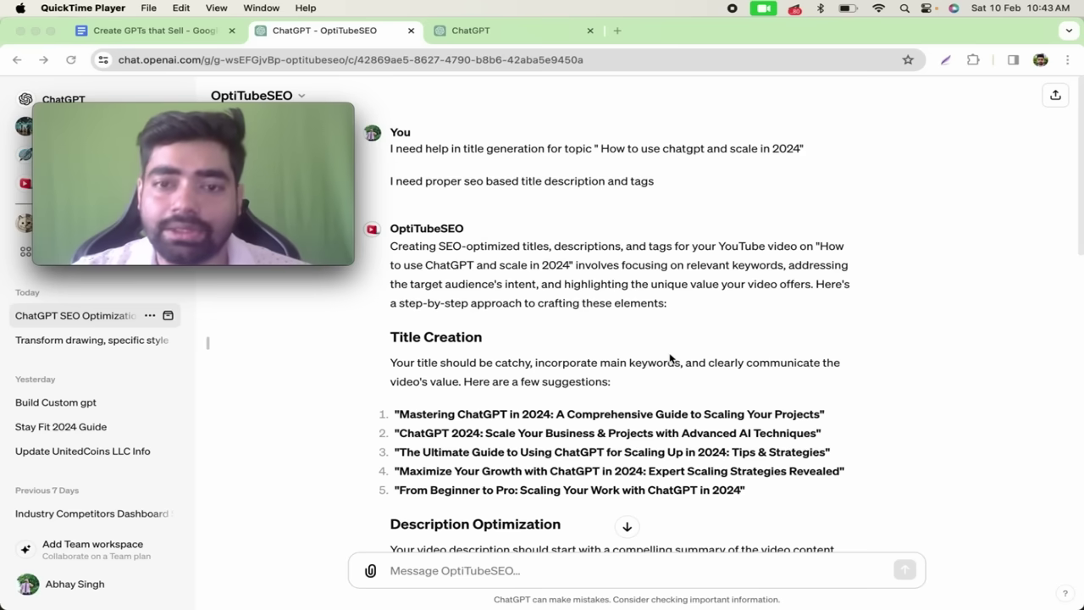
Send OptiTubeSEO the follow-up prompt "Give me keyword ideas related to health niche".
{"action": "left_click", "coordinate": [514, 572]}
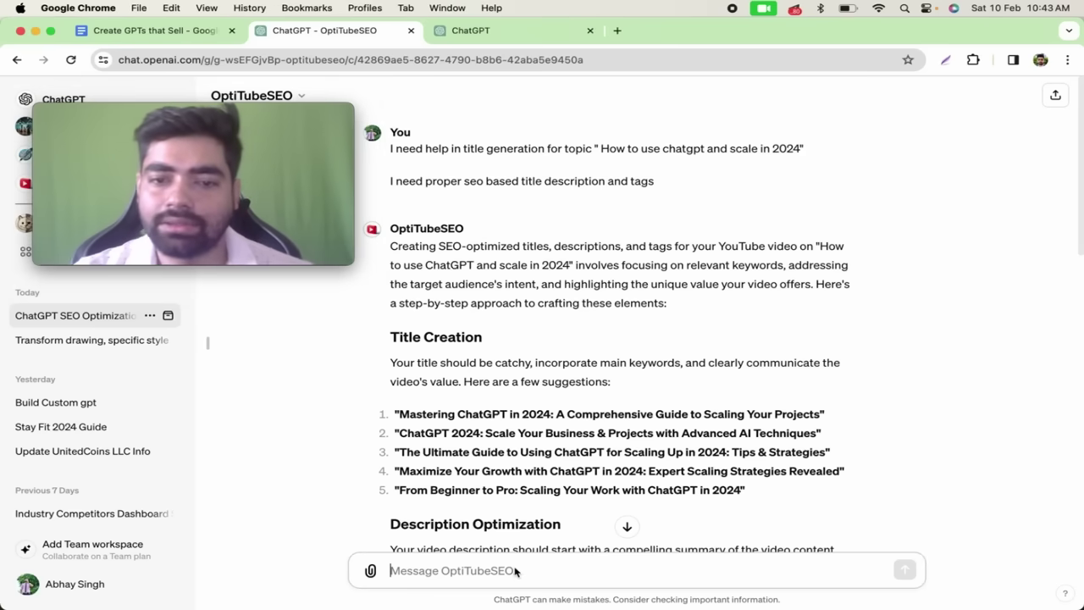
{"action": "type", "text": "Give me keyword ideas related to health niche"}
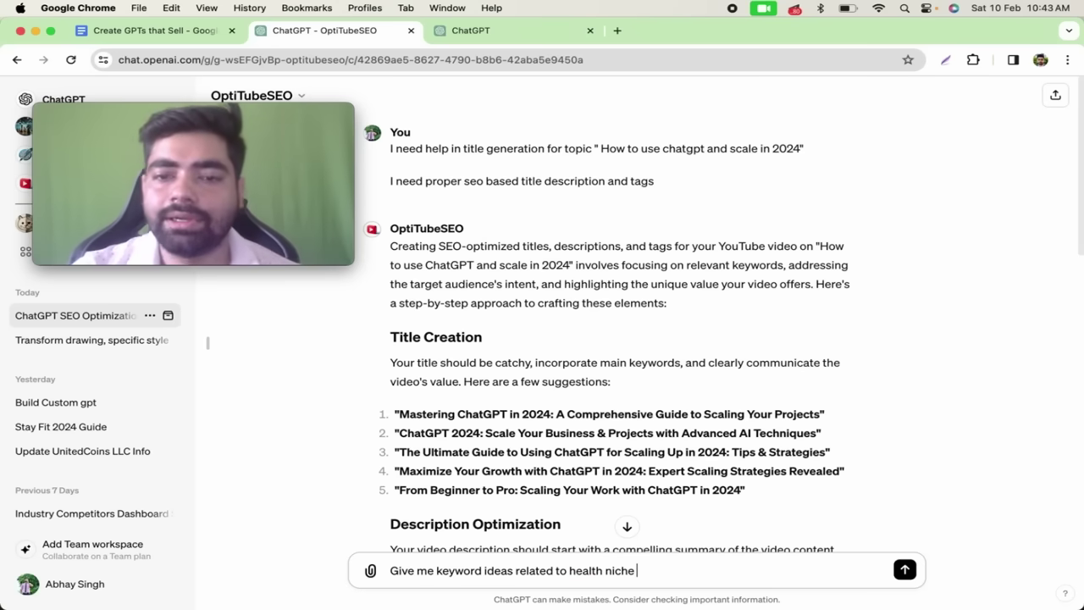
{"action": "key", "text": "Return"}
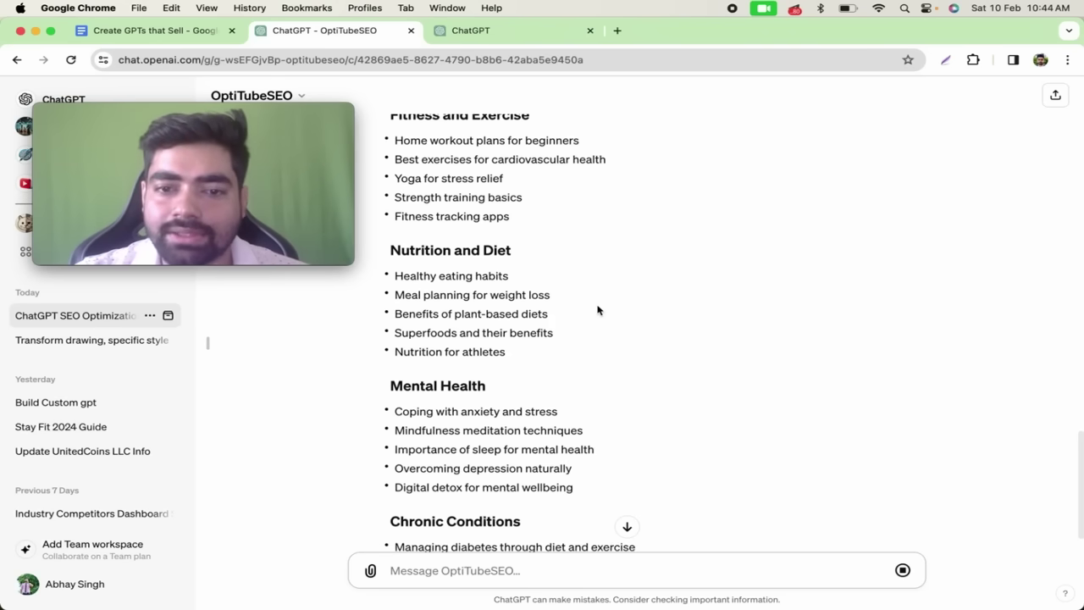
Examine the health keyword ideas by category, including the fitness keyword about home workout plans, through to the end of the reply.
{"action": "scroll", "coordinate": [596, 310], "scroll_direction": "up", "scroll_amount": 5}
{"action": "scroll", "coordinate": [596, 310], "scroll_direction": "up", "scroll_amount": 3}
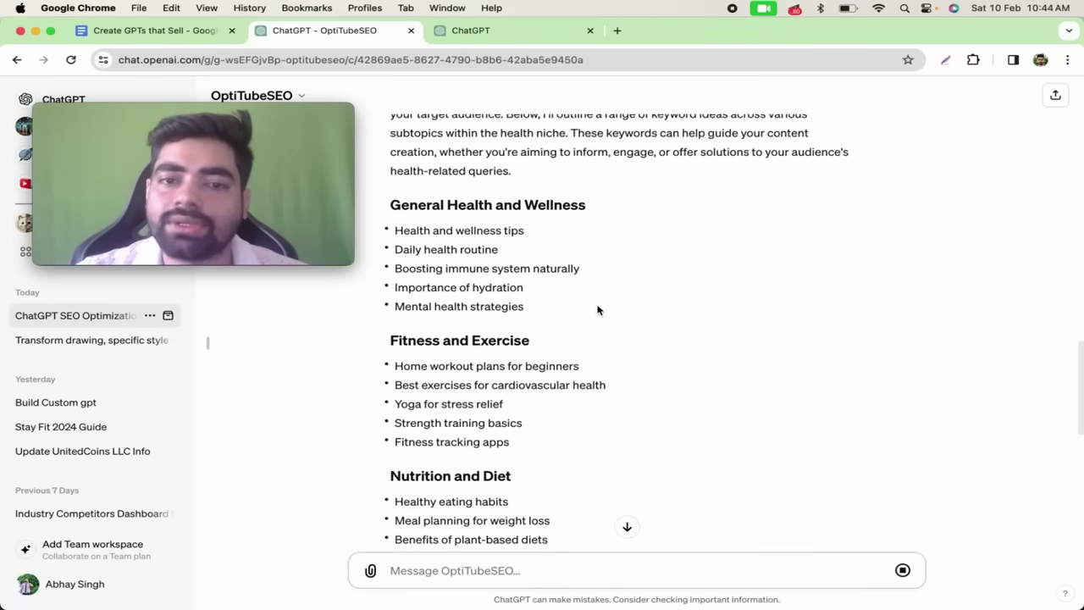
{"action": "scroll", "coordinate": [597, 310], "scroll_direction": "down", "scroll_amount": 2}
{"action": "scroll", "coordinate": [597, 310], "scroll_direction": "down", "scroll_amount": 2}
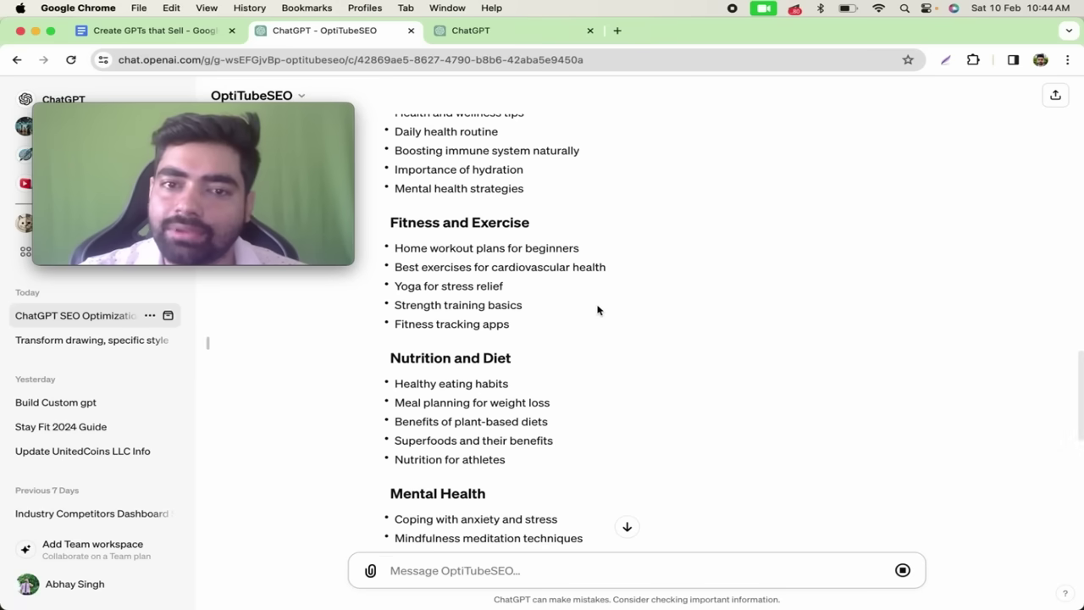
{"action": "left_click_drag", "start_coordinate": [388, 248], "coordinate": [623, 253]}
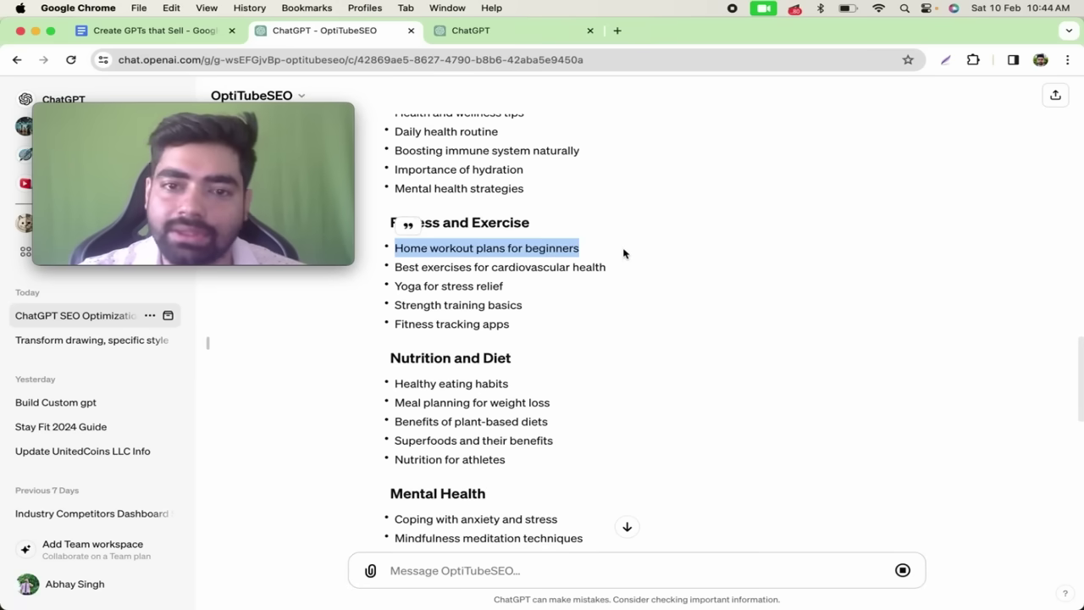
{"action": "left_click", "coordinate": [622, 252]}
{"action": "scroll", "coordinate": [599, 379], "scroll_direction": "down", "scroll_amount": 6}
{"action": "scroll", "coordinate": [599, 378], "scroll_direction": "down", "scroll_amount": 10}
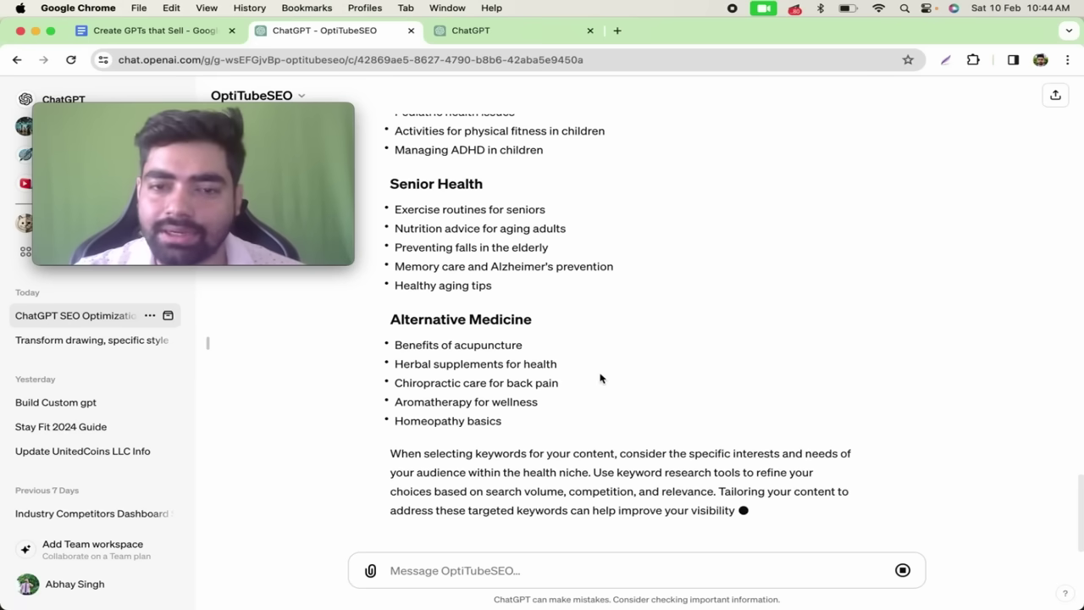
Open the InsightSpy GPT to view its description and suggested prompts.
{"action": "mouse_move", "coordinate": [239, 111]}
{"action": "left_click_drag", "start_coordinate": [239, 111], "coordinate": [852, 118]}
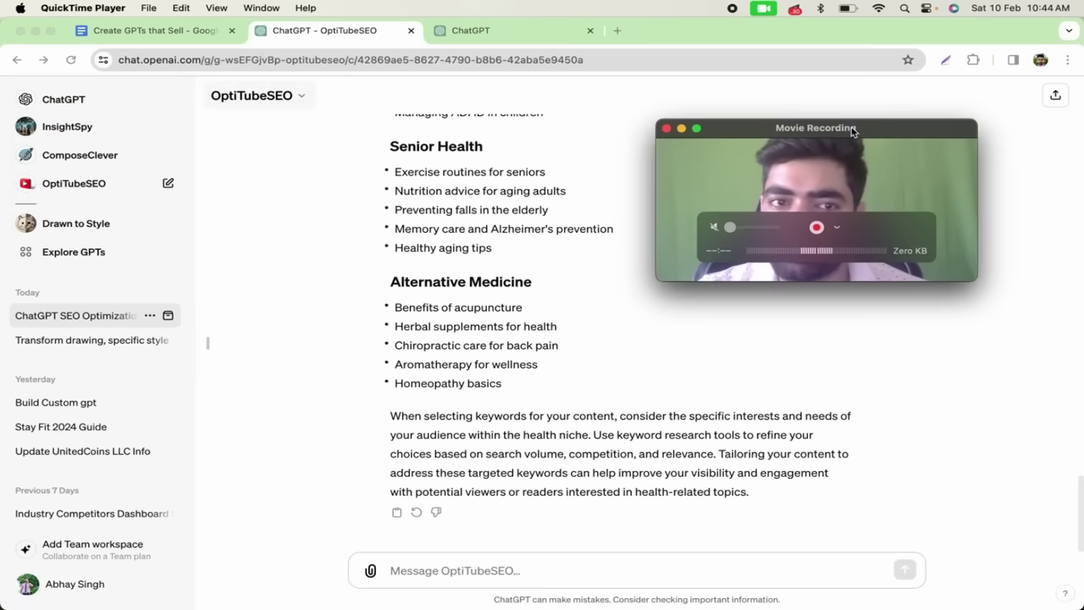
{"action": "left_click", "coordinate": [66, 127]}
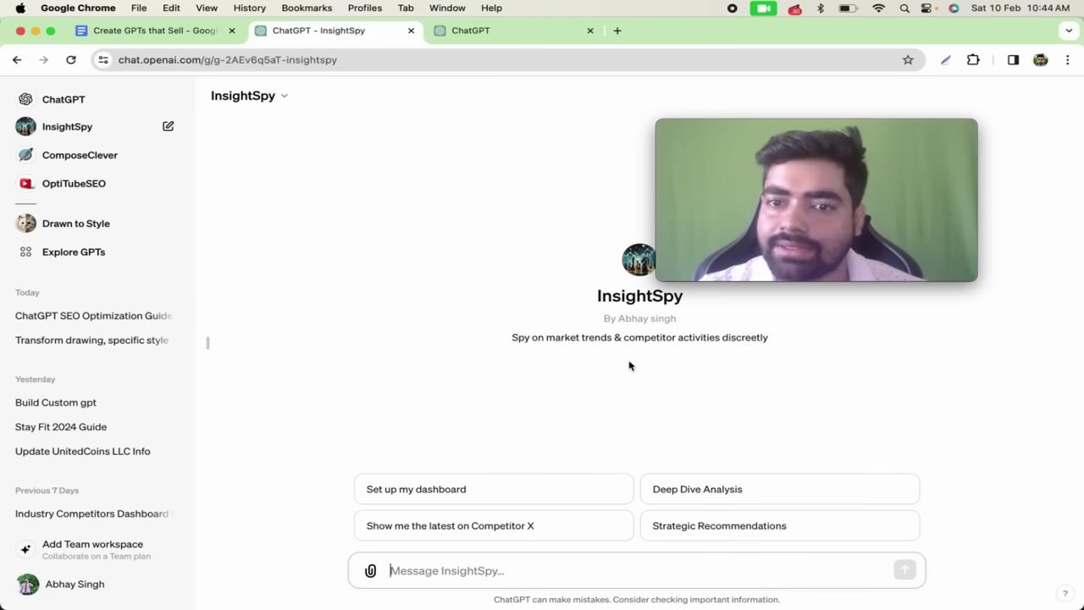
Open the ComposeClever GPT and send it the prompt "Write me an seo based article for topic custom gpt".
{"action": "left_click", "coordinate": [89, 160]}
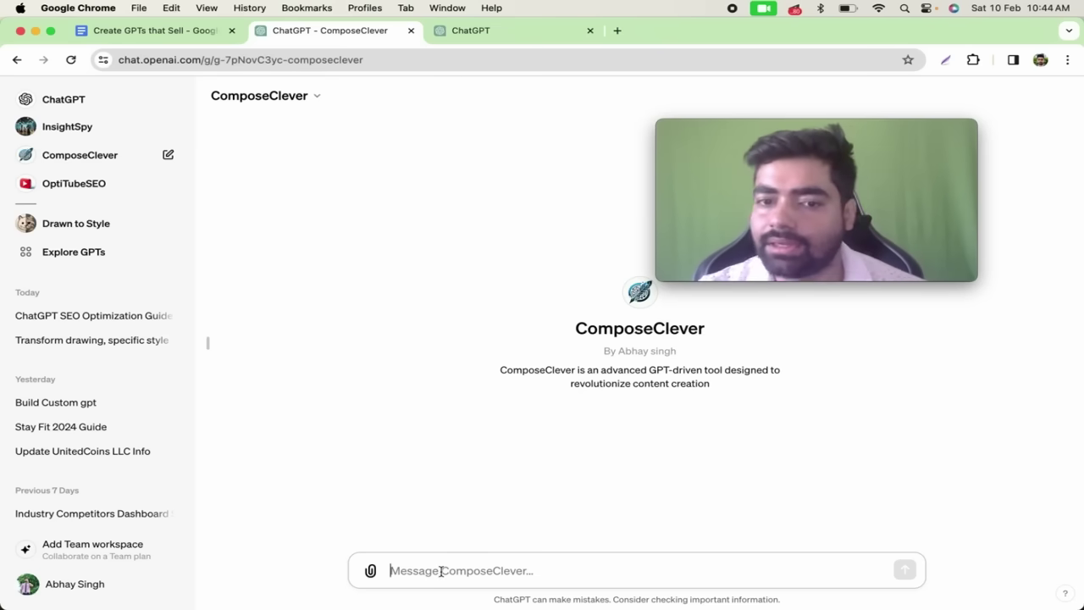
{"action": "type", "text": "Write m"}
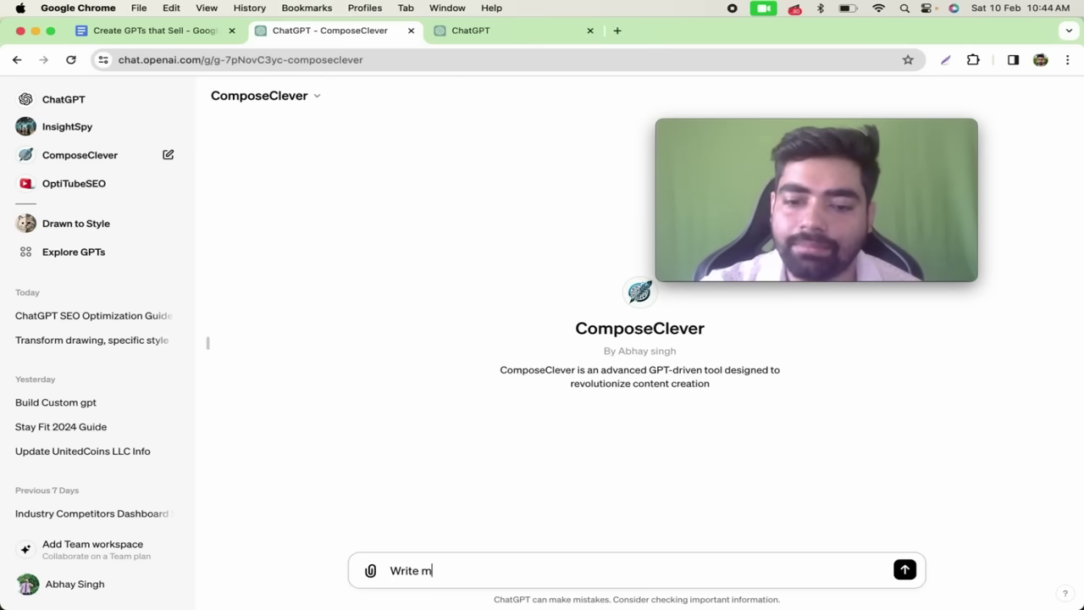
{"action": "type", "text": "e an article"}
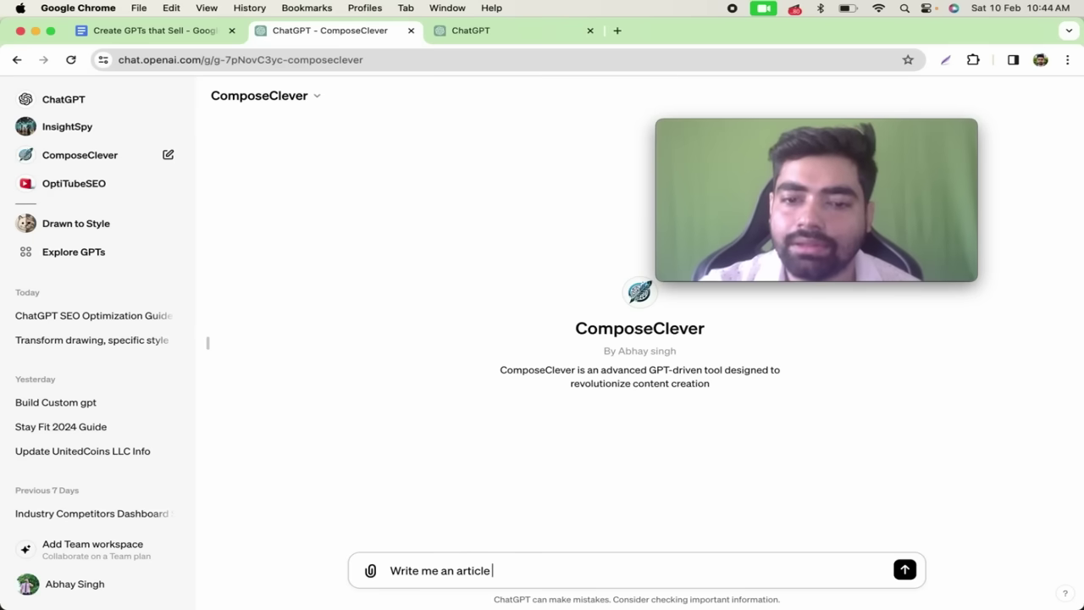
{"action": "left_click", "coordinate": [459, 573]}
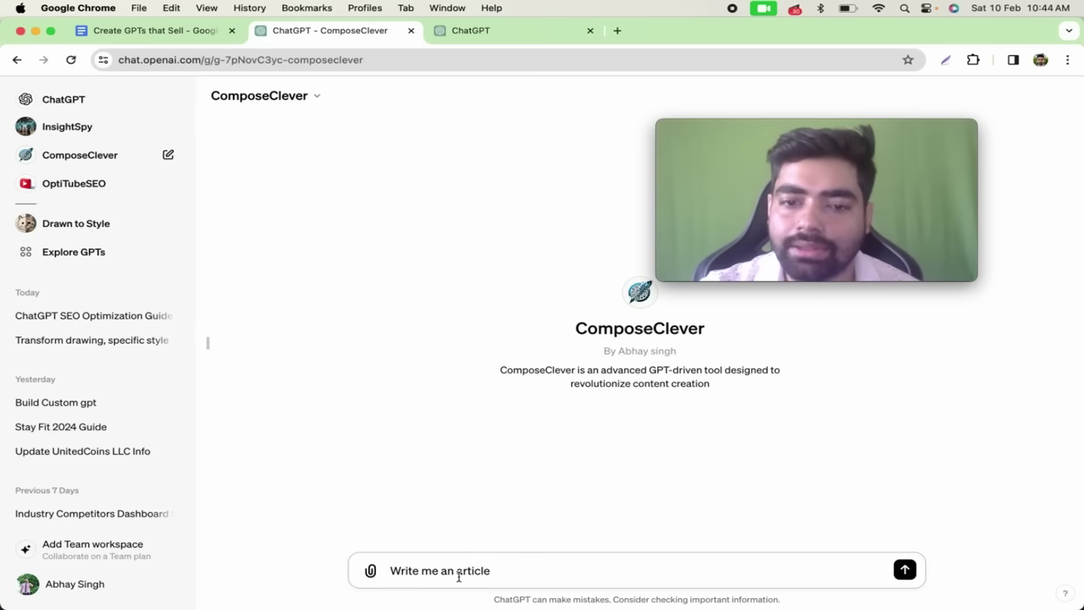
{"action": "type", "text": "seo based"}
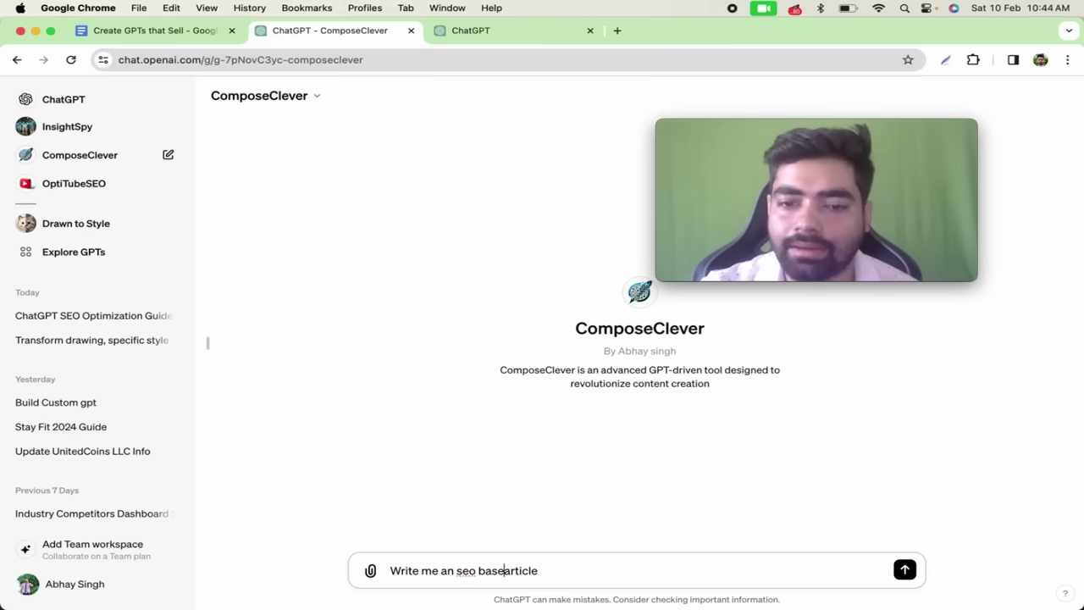
{"action": "left_click", "coordinate": [568, 574]}
{"action": "type", "text": "for"}
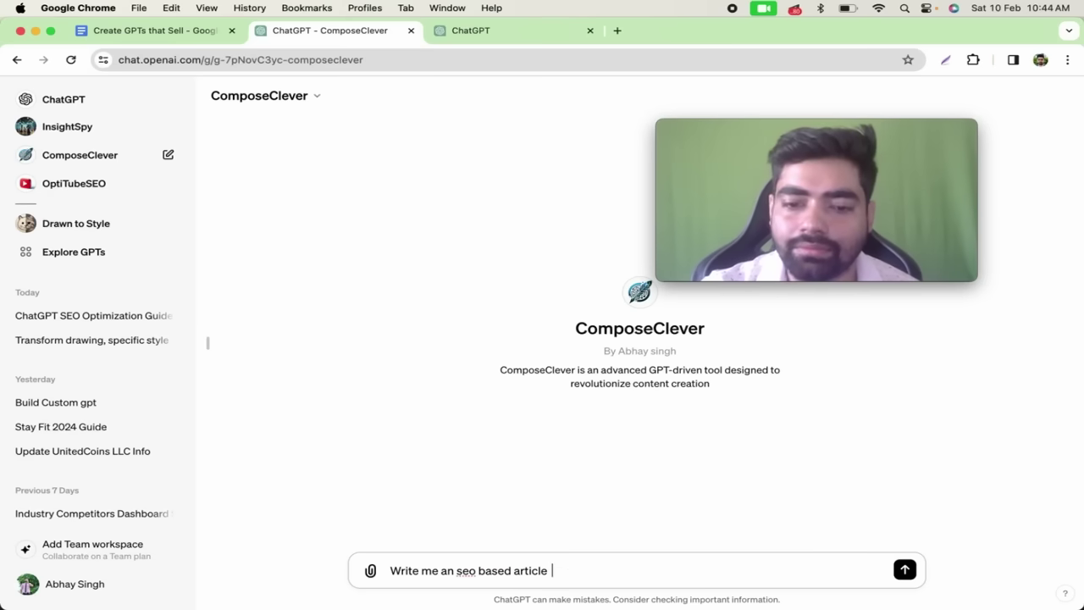
{"action": "type", "text": " topic "}
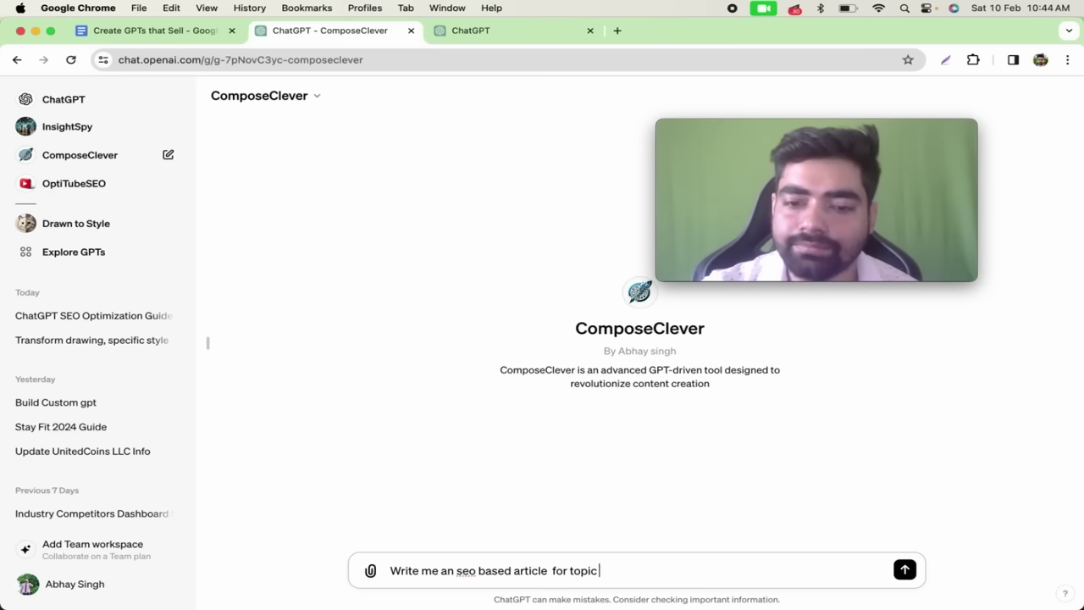
{"action": "type", "text": "custom gpt"}
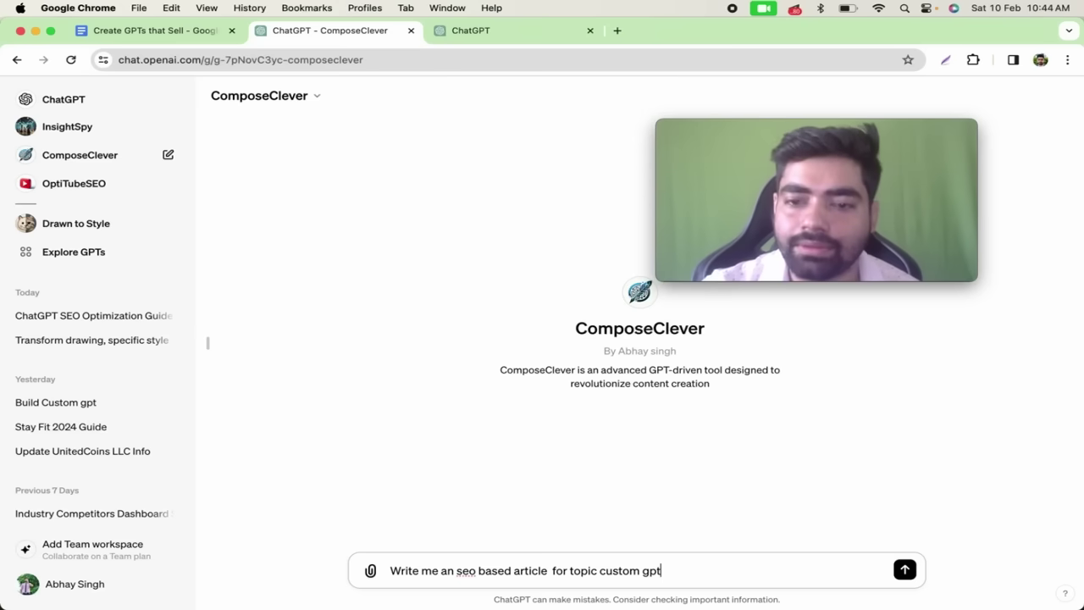
{"action": "key", "text": "Return"}
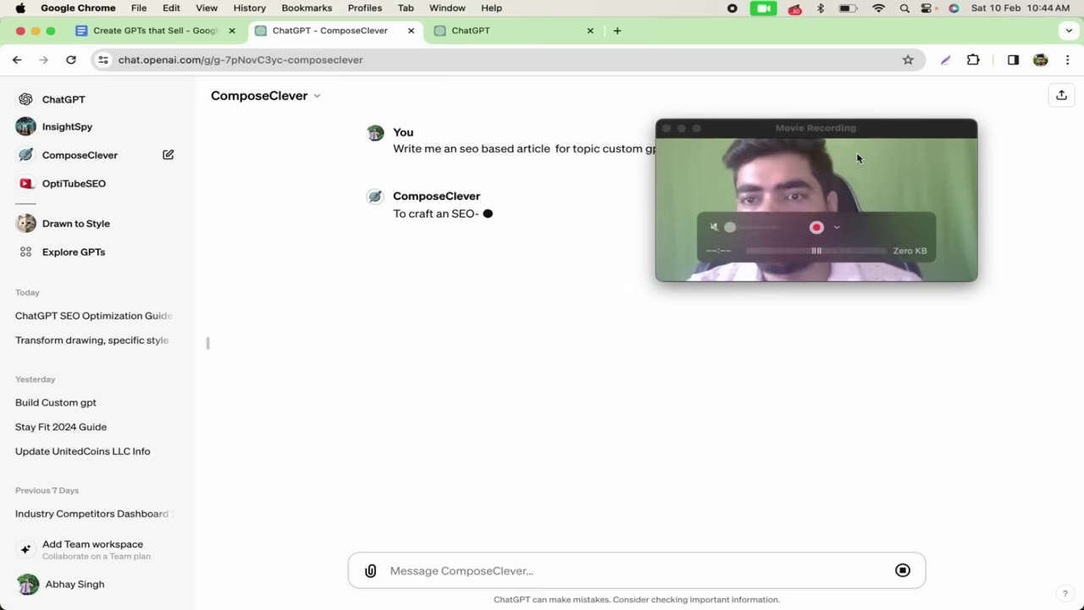
View the topic list at the start of the "Create GPTs that Sell" document, and return to the ComposeClever chat.
{"action": "left_click_drag", "start_coordinate": [858, 129], "coordinate": [189, 177]}
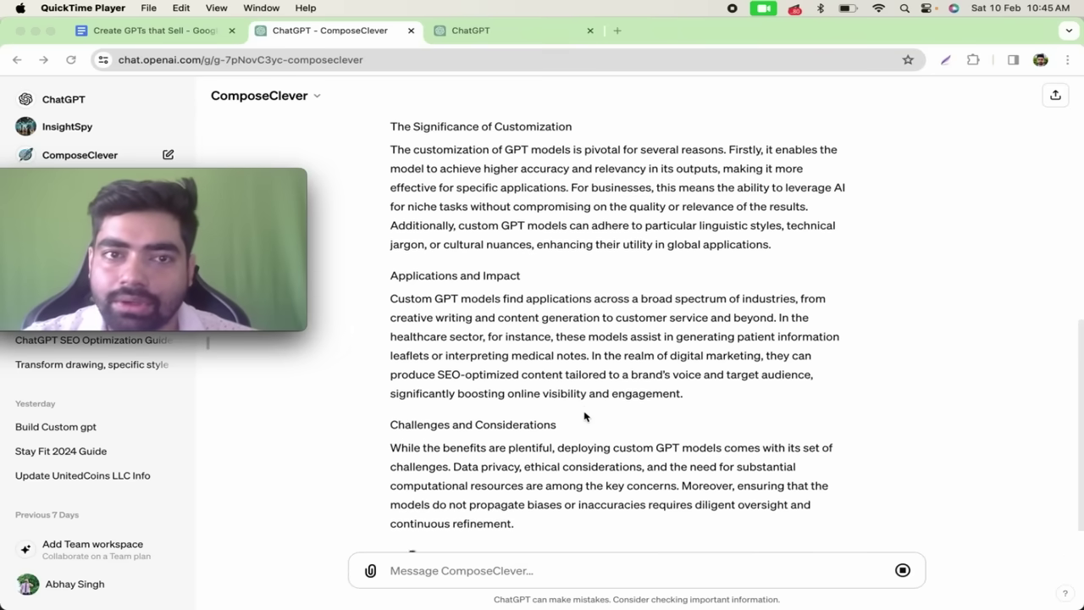
{"action": "left_click", "coordinate": [200, 31]}
{"action": "scroll", "coordinate": [342, 158], "scroll_direction": "up", "scroll_amount": 20}
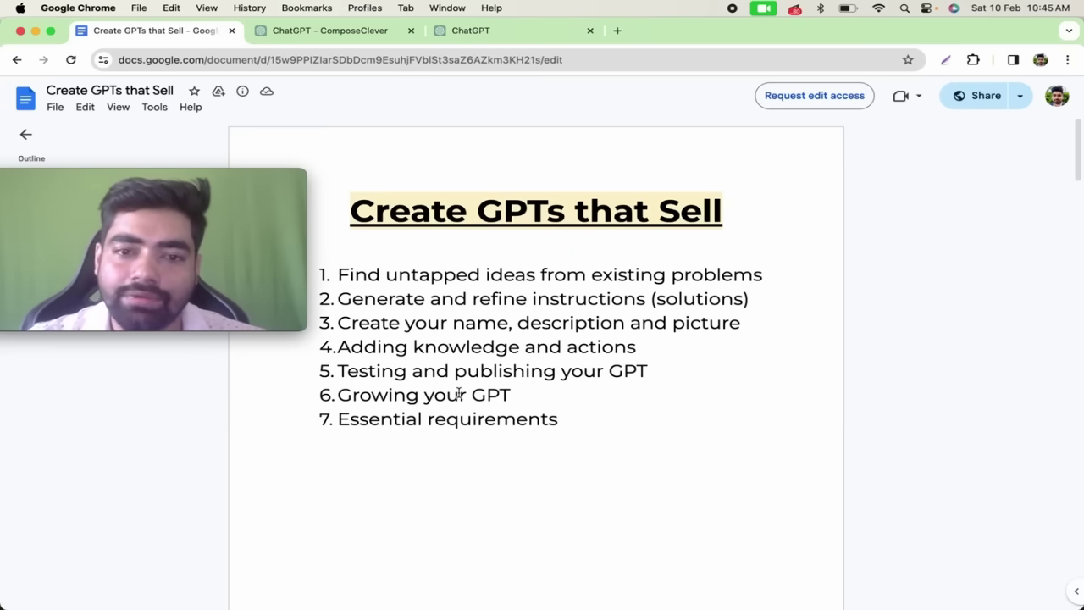
{"action": "left_click", "coordinate": [347, 38]}
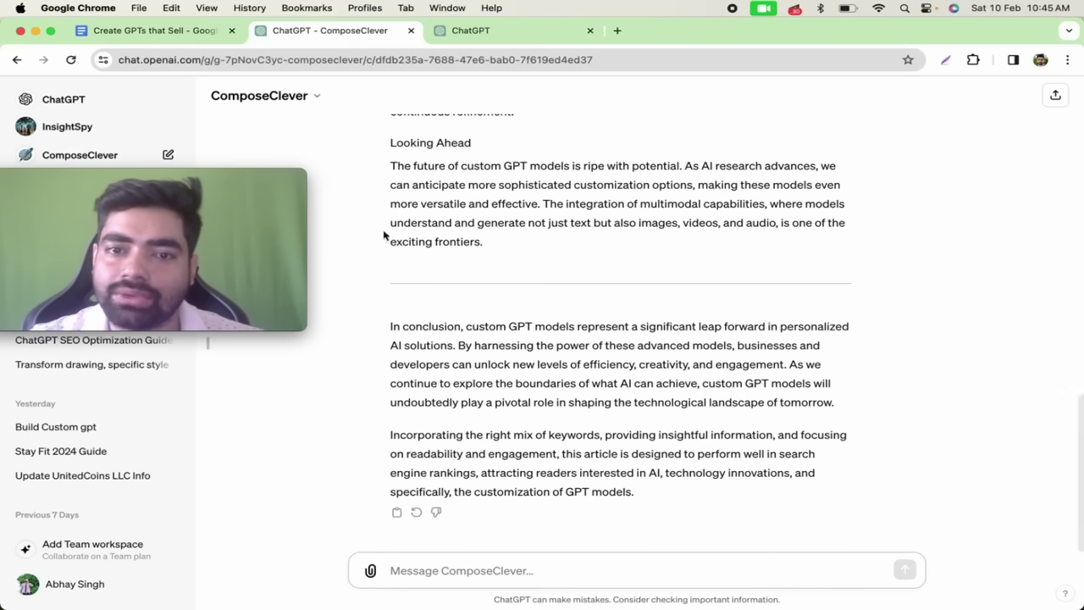
Review the generated custom GPT article in the ComposeClever chat from its opening through to the conclusion.
{"action": "scroll", "coordinate": [415, 326], "scroll_direction": "up", "scroll_amount": 5}
{"action": "scroll", "coordinate": [416, 334], "scroll_direction": "up", "scroll_amount": 10}
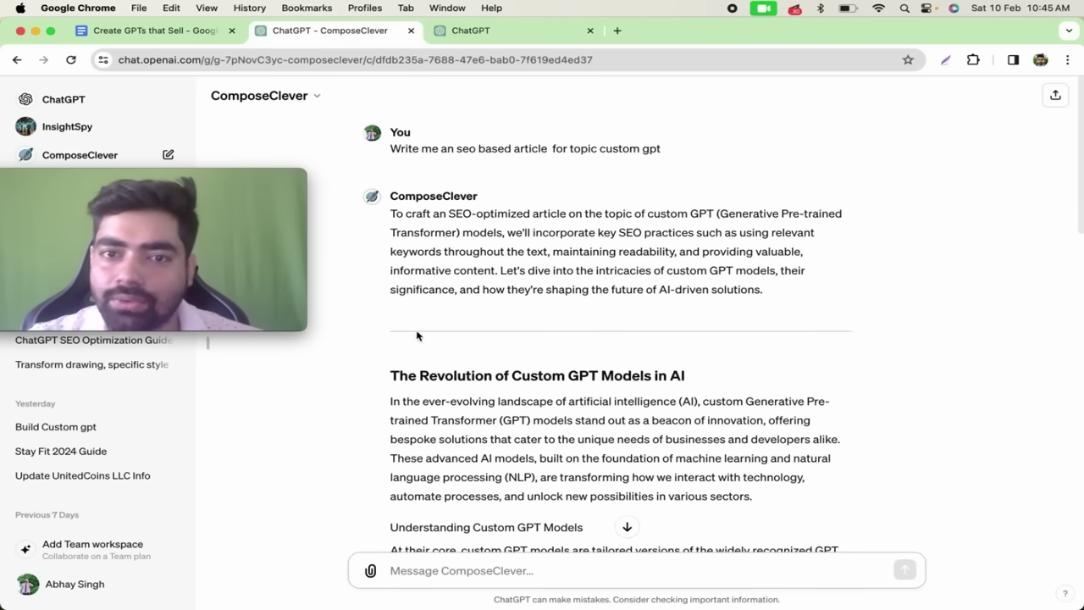
{"action": "scroll", "coordinate": [417, 334], "scroll_direction": "down", "scroll_amount": 20}
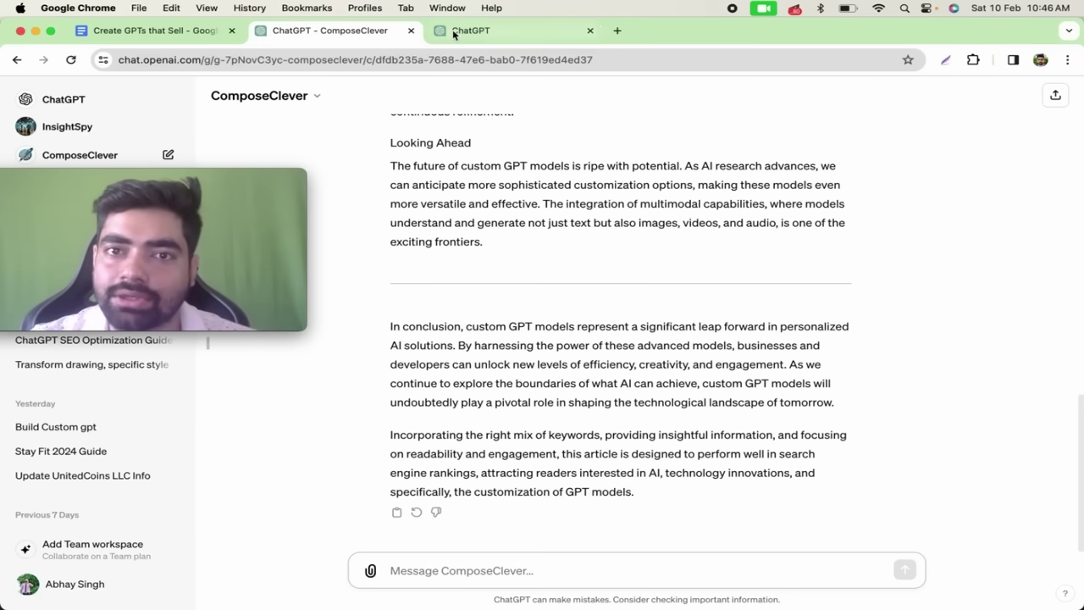
Check the topic list in the "Create GPTs that Sell" document and reread the ComposeClever article from its conclusion back to "The Revolution of Custom GPT Models in AI".
{"action": "left_click", "coordinate": [185, 39]}
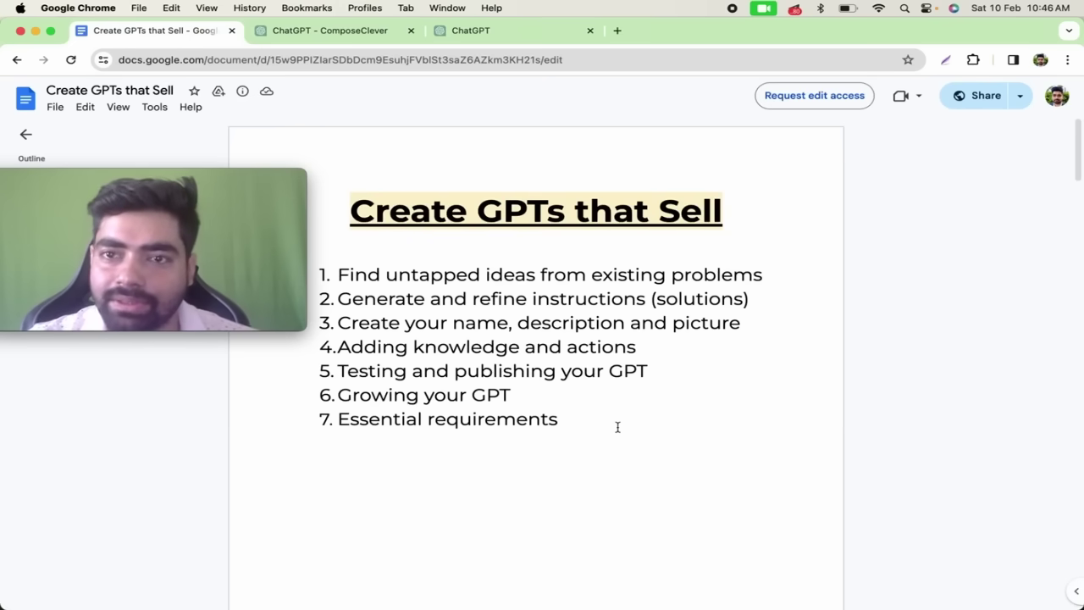
{"action": "left_click", "coordinate": [378, 32]}
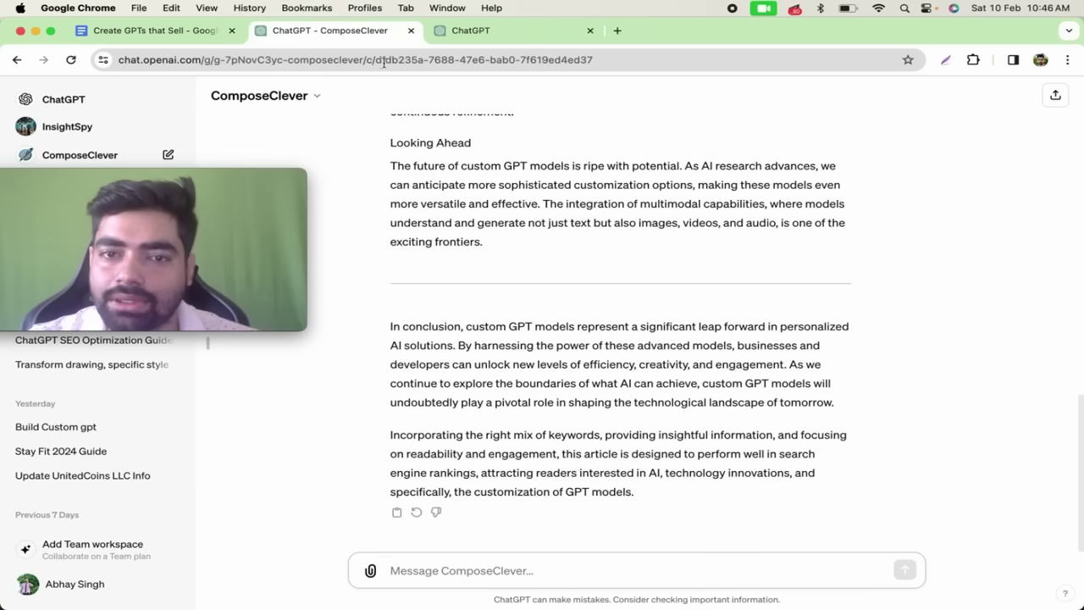
{"action": "scroll", "coordinate": [457, 337], "scroll_direction": "up", "scroll_amount": 15}
{"action": "scroll", "coordinate": [457, 337], "scroll_direction": "down", "scroll_amount": 15}
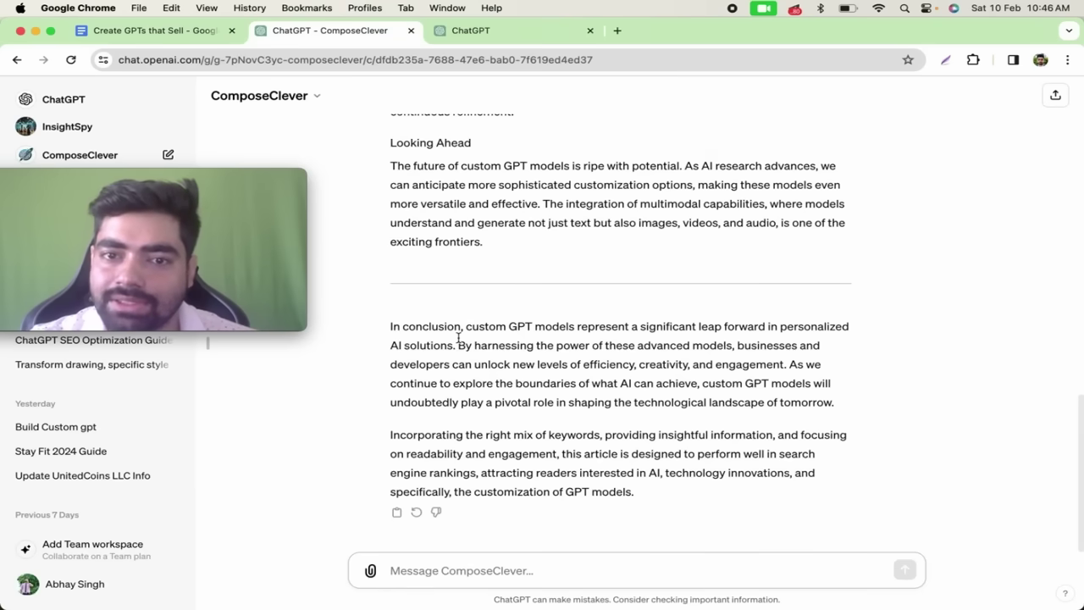
{"action": "scroll", "coordinate": [459, 341], "scroll_direction": "up", "scroll_amount": 3}
{"action": "scroll", "coordinate": [460, 341], "scroll_direction": "up", "scroll_amount": 10}
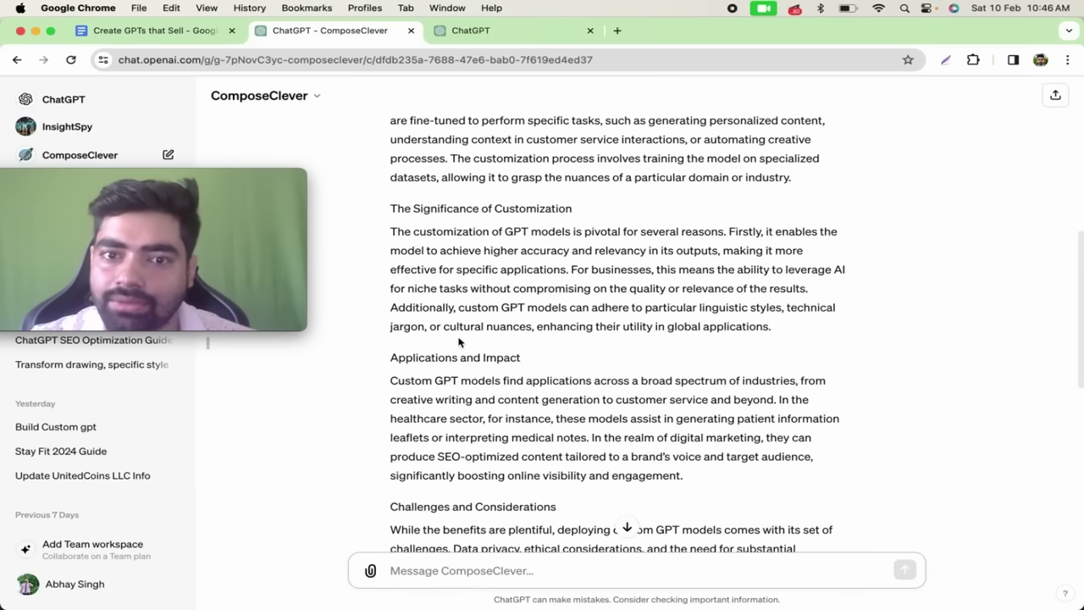
{"action": "scroll", "coordinate": [459, 341], "scroll_direction": "up", "scroll_amount": 4}
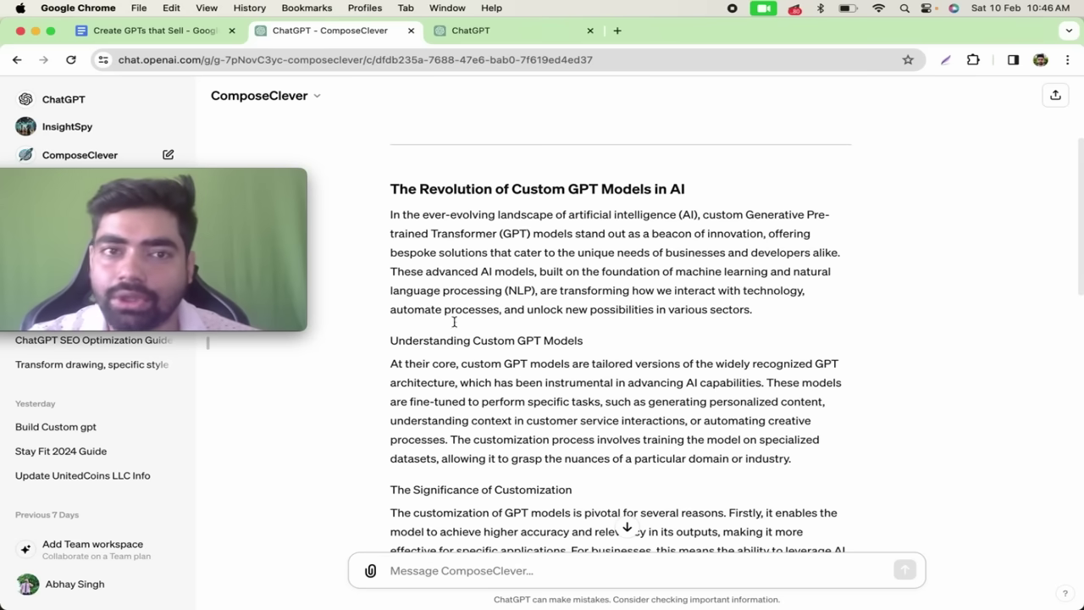
Revisit the "Create GPTs that Sell" outline and the article's sections on customization, applications and challenges, ending in the ComposeClever chat.
{"action": "left_click", "coordinate": [132, 31]}
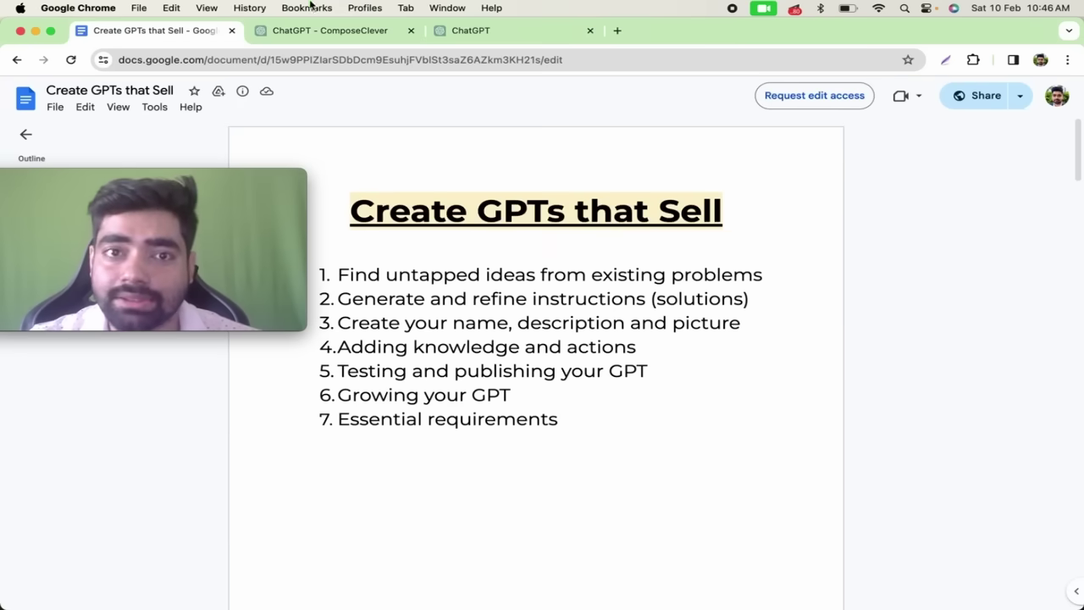
{"action": "left_click", "coordinate": [315, 39]}
{"action": "scroll", "coordinate": [483, 356], "scroll_direction": "down", "scroll_amount": 7}
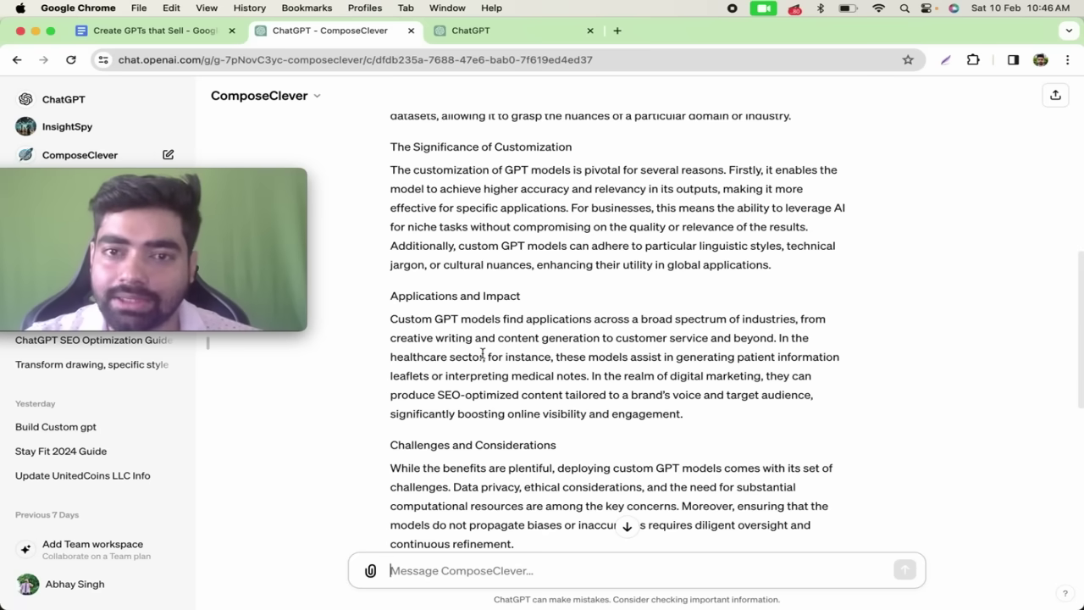
{"action": "left_click", "coordinate": [200, 31]}
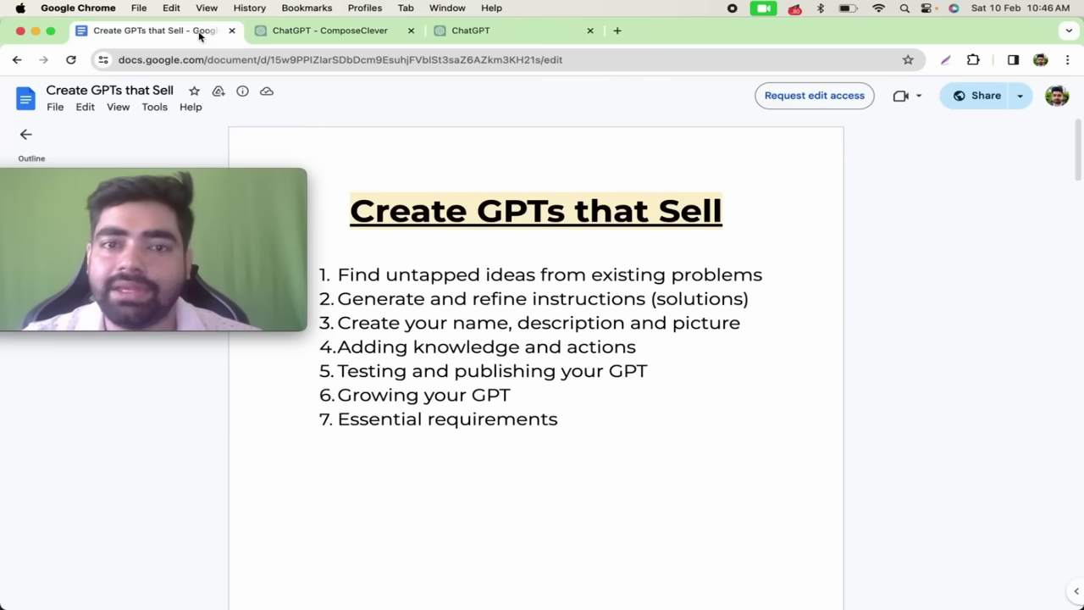
{"action": "left_click", "coordinate": [343, 38]}
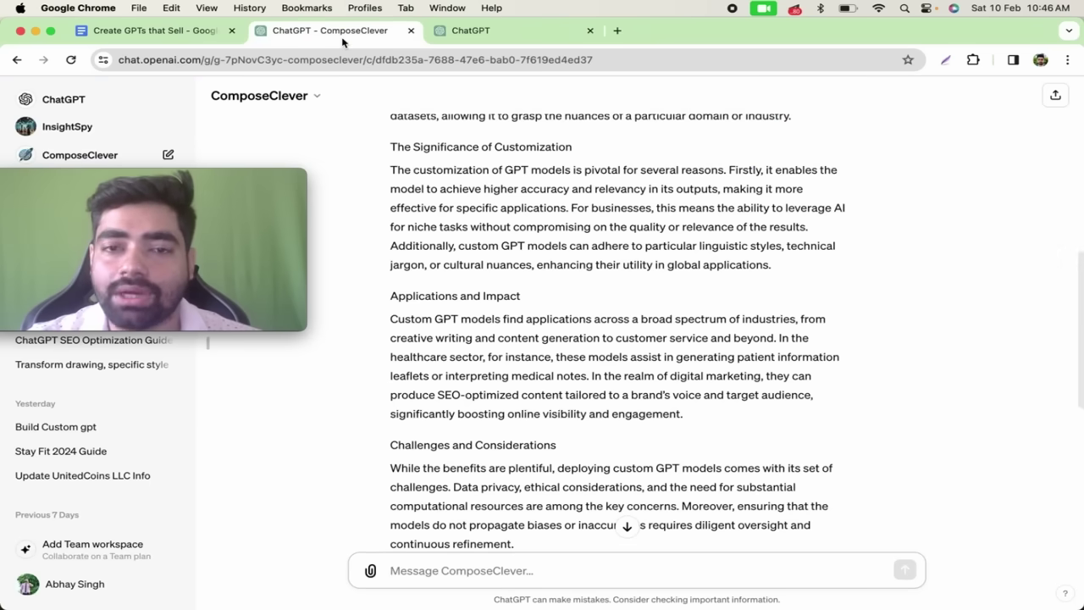